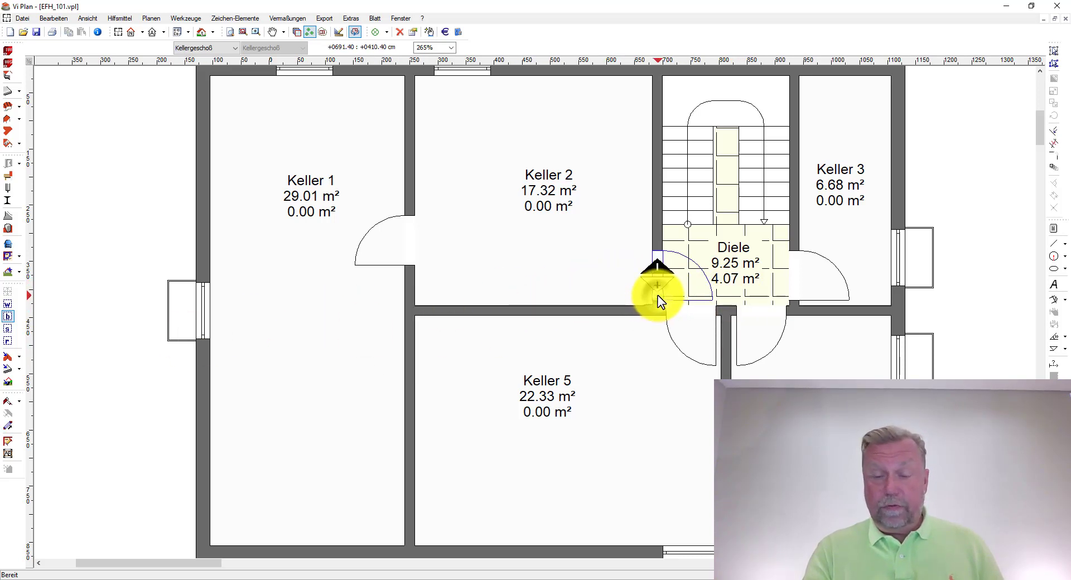
Undo and redo the last plan changes, then place an interior door in the Keller 2/Diele wall
key("ctrl+z")
key("ctrl+z")
key("ctrl+z")
key("ctrl+z")
key("ctrl+y")
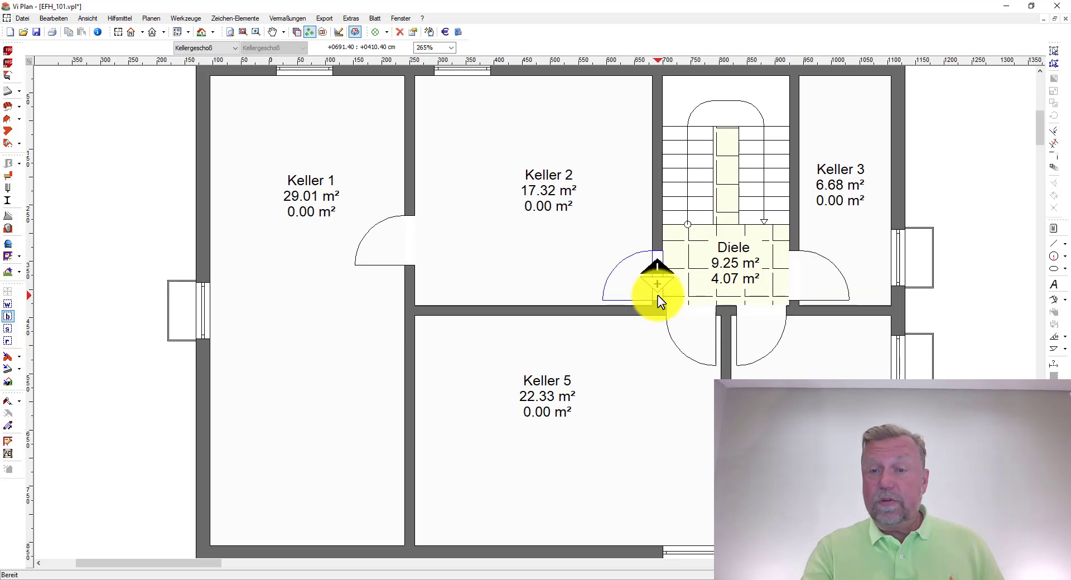
left_click(631, 389)
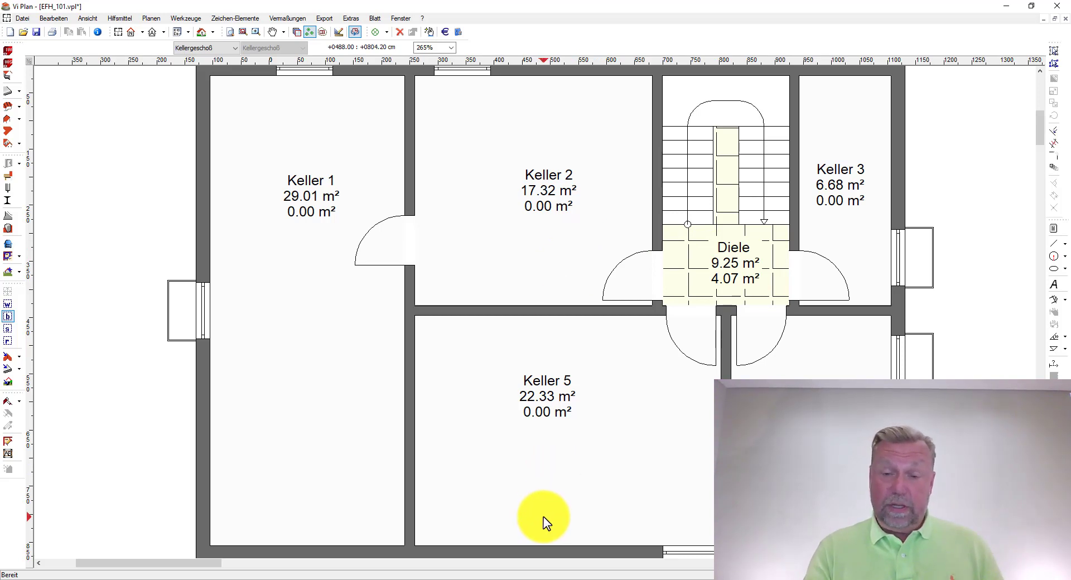
Review the interior-door presets, keeping Kellergeschoss Oberlicht at 'ohne' and Seitenteile at 'nein'
left_click(509, 578)
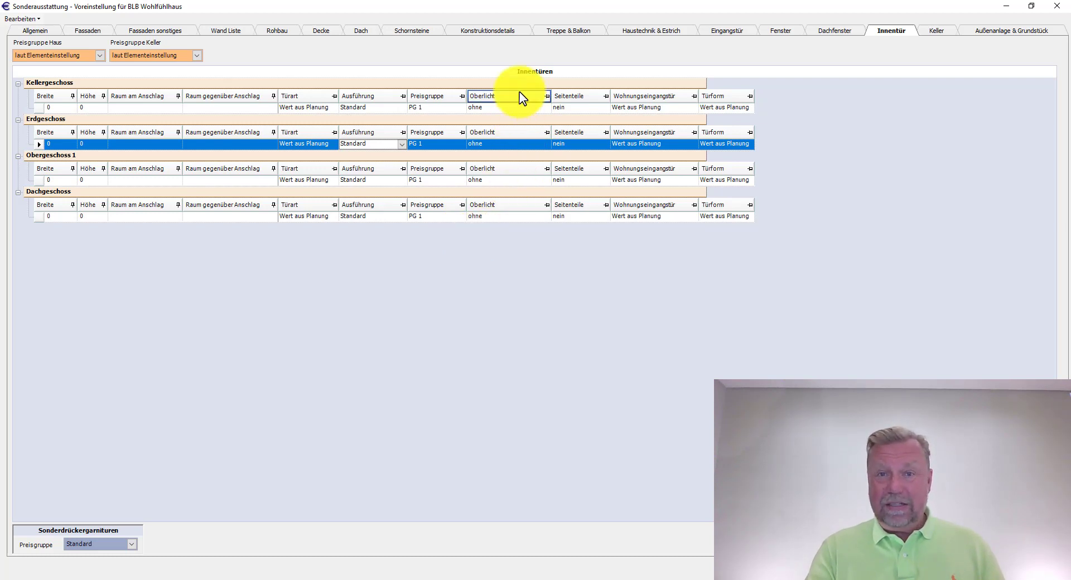
left_click(545, 107)
left_click(546, 107)
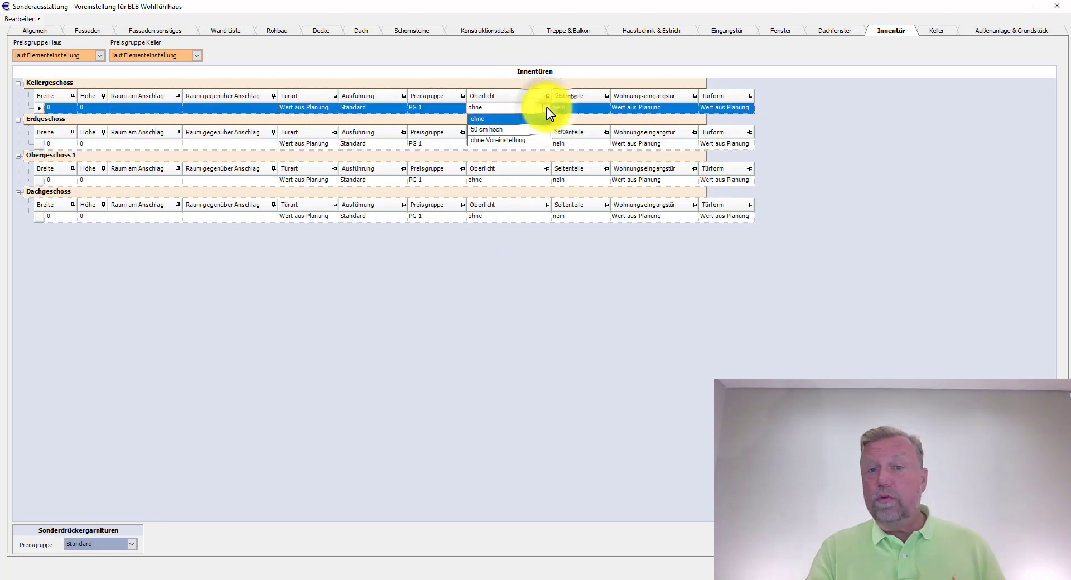
left_click(547, 108)
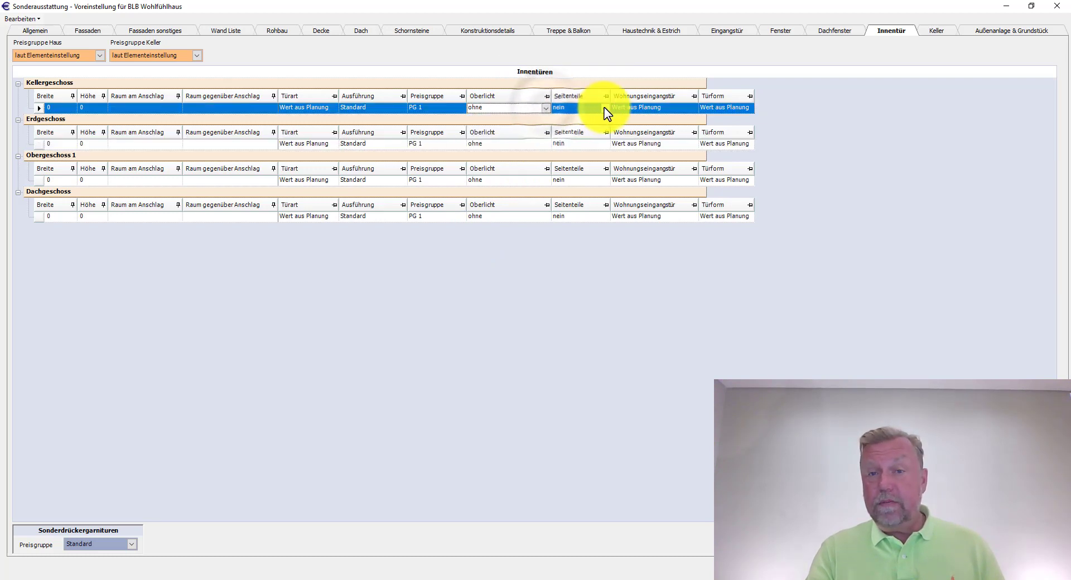
left_click(606, 108)
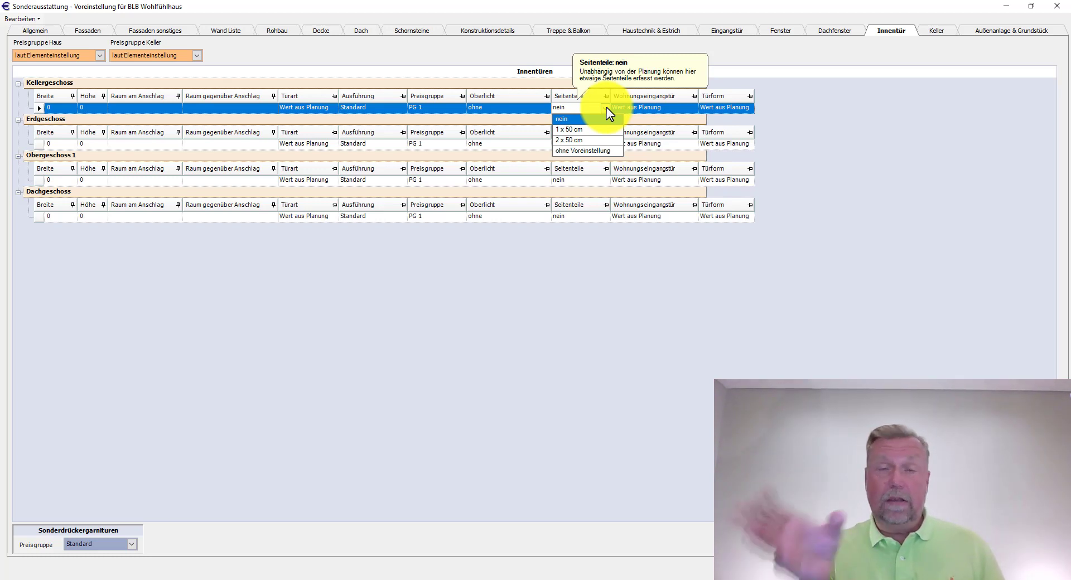
left_click(608, 107)
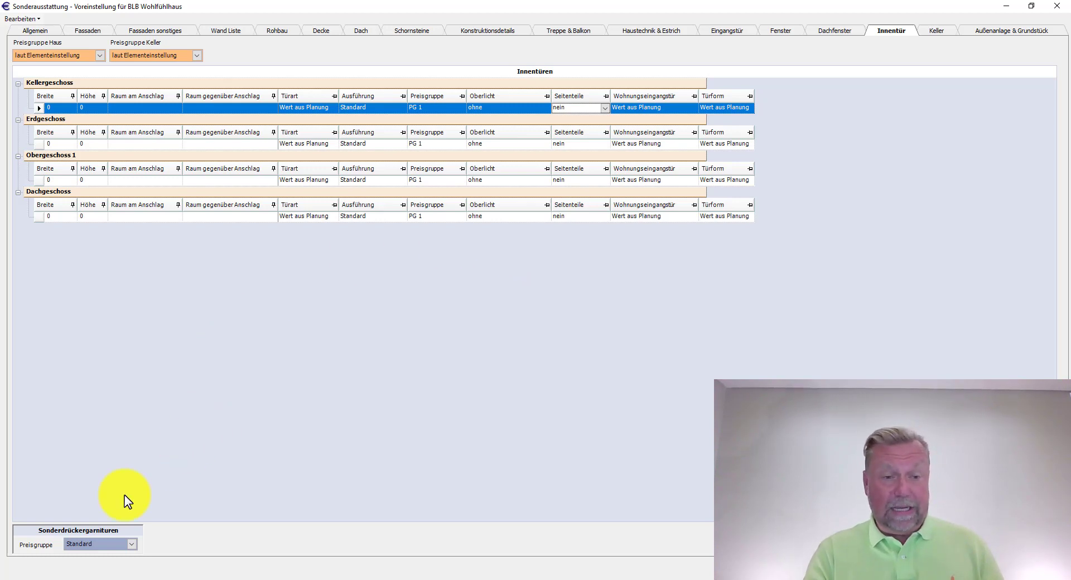
Keep Standard for special handle sets, then show the Erdgeschoß plan and select the Büro door
left_click(132, 547)
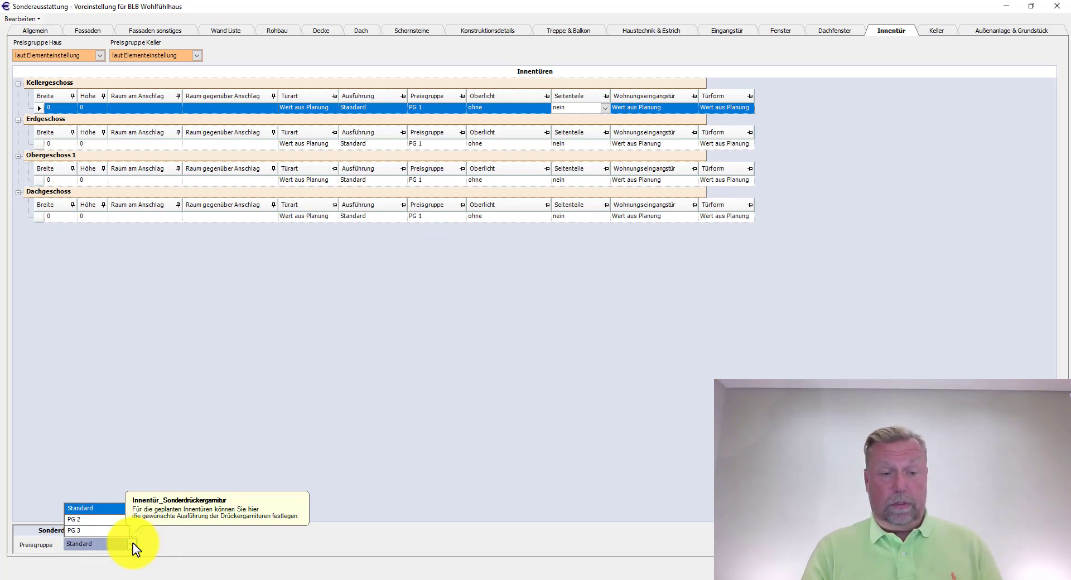
left_click(135, 550)
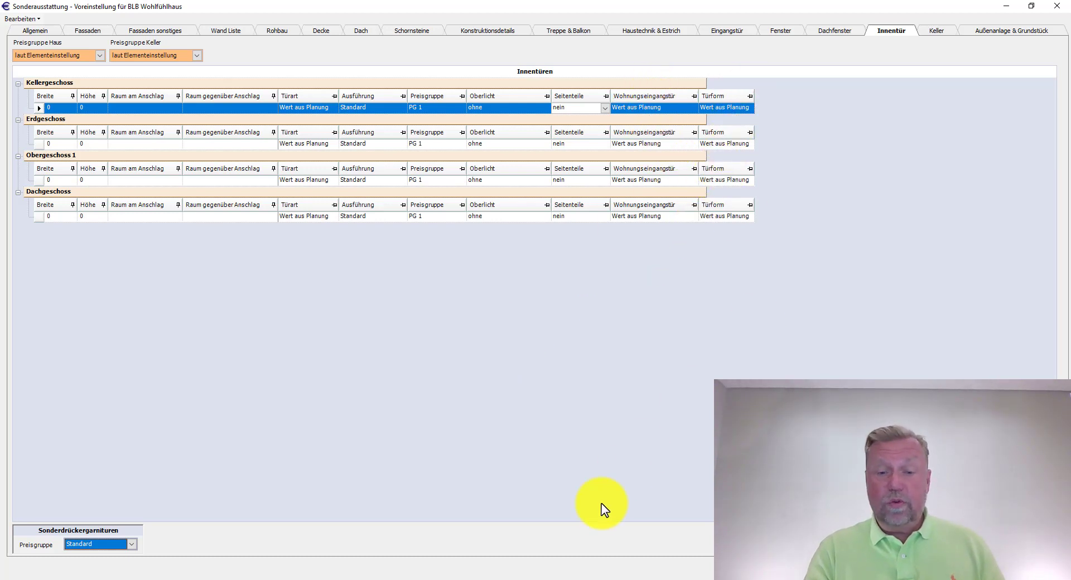
left_click(455, 578)
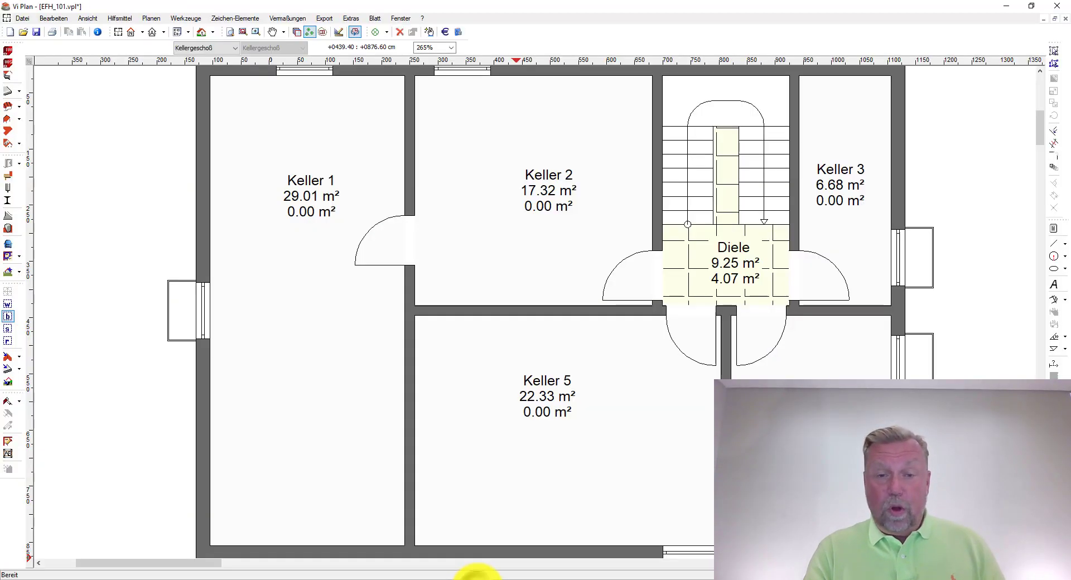
key("Page_Up")
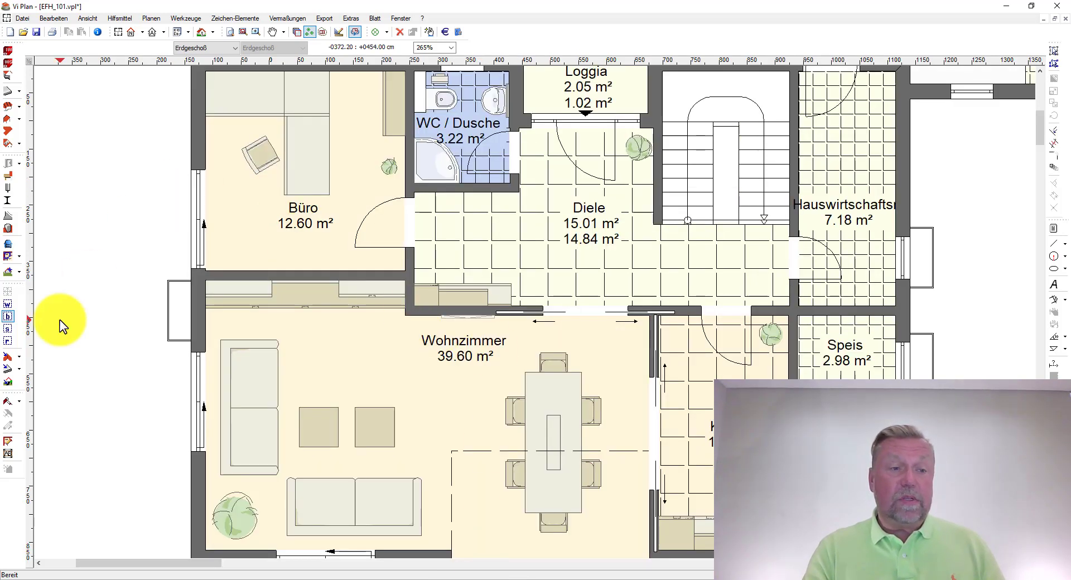
left_click(409, 236)
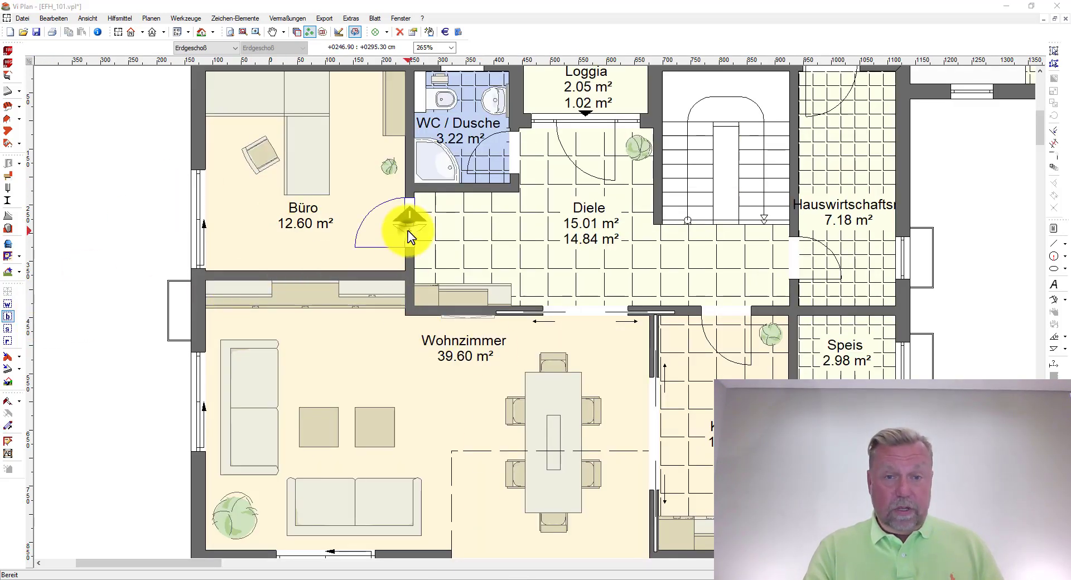
Change the Büro door's Bauform to Rundbogen, then revert it to Normalform
double_click(409, 236)
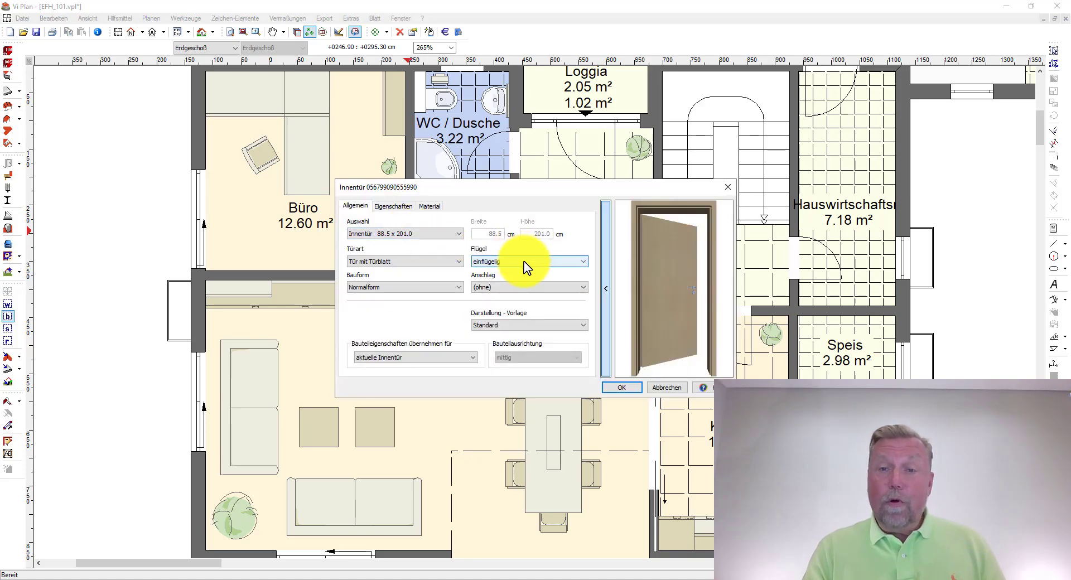
left_click(453, 288)
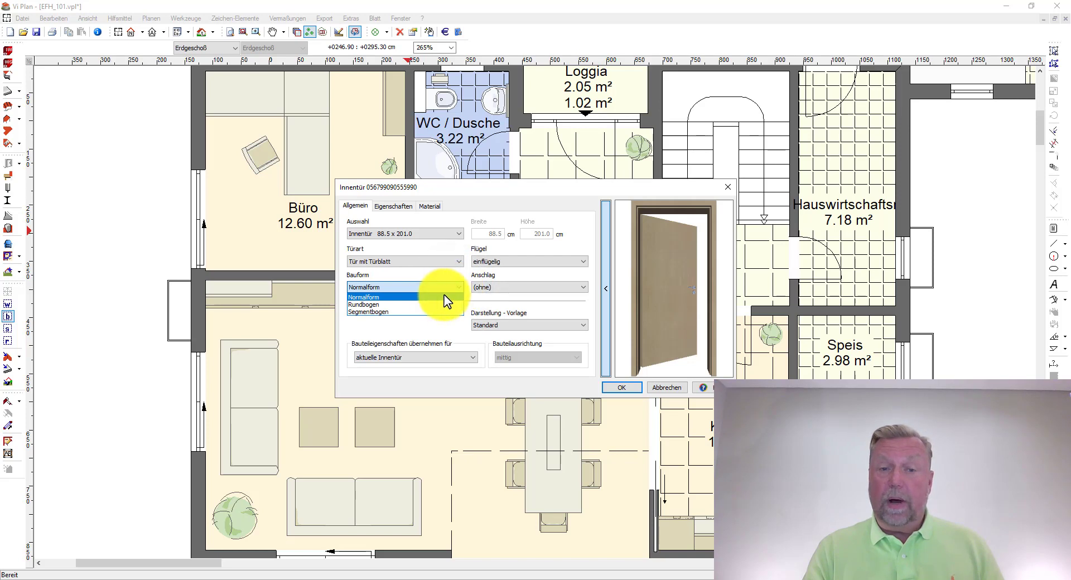
left_click(411, 305)
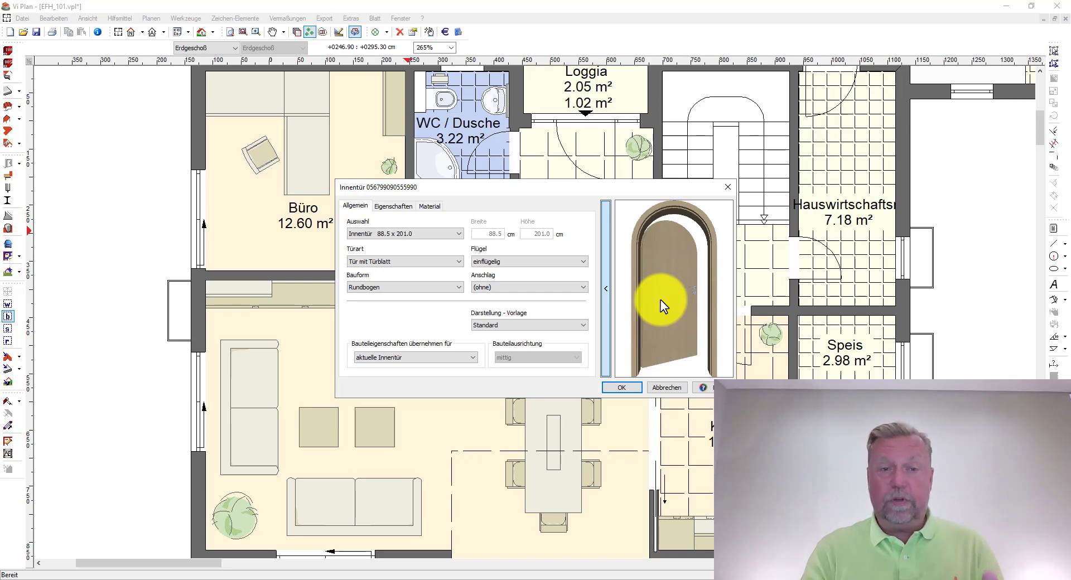
left_click(440, 288)
left_click(416, 296)
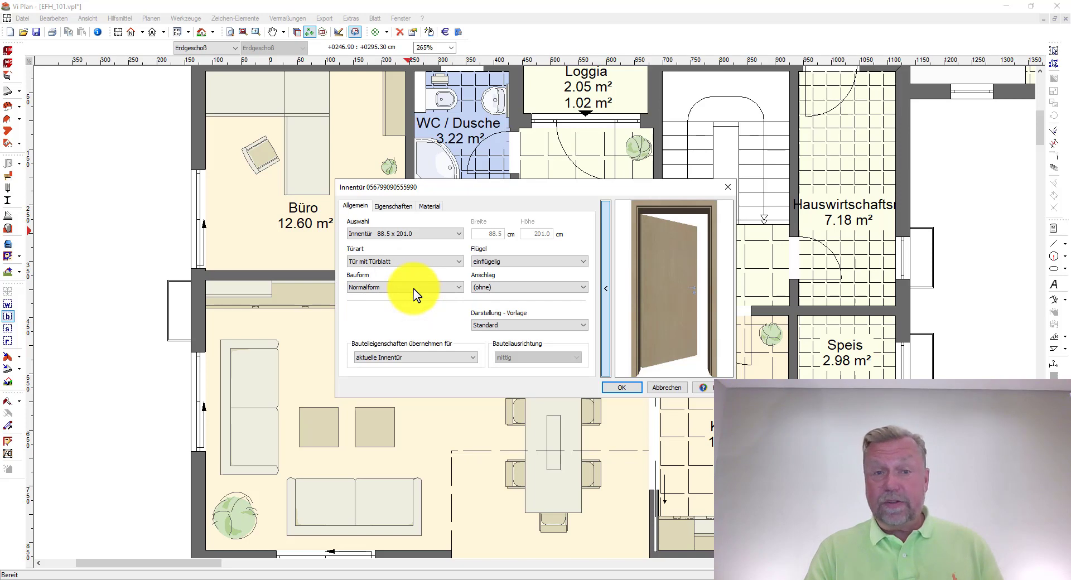
left_click(399, 206)
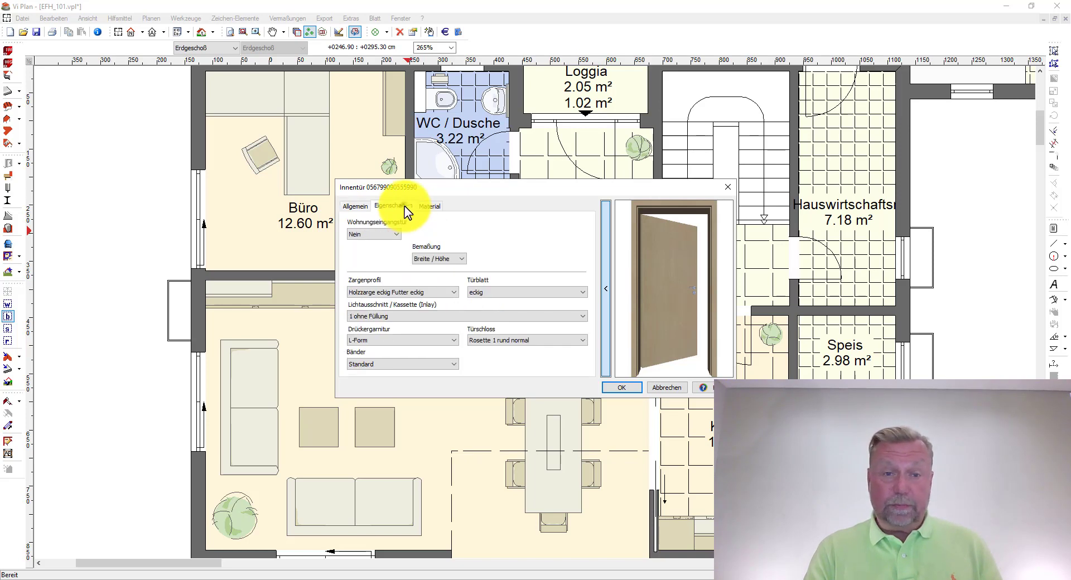
Check the Wohnungseingangstür option, then review Eingangstür presets, keeping Schließanlage at Einzelschlüssel
left_click(395, 235)
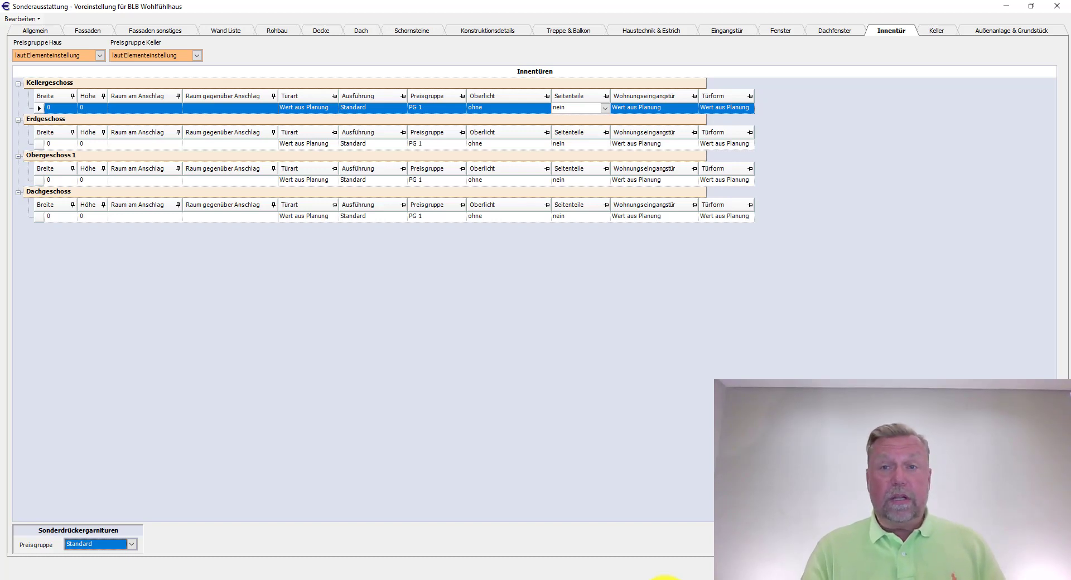
left_click(735, 32)
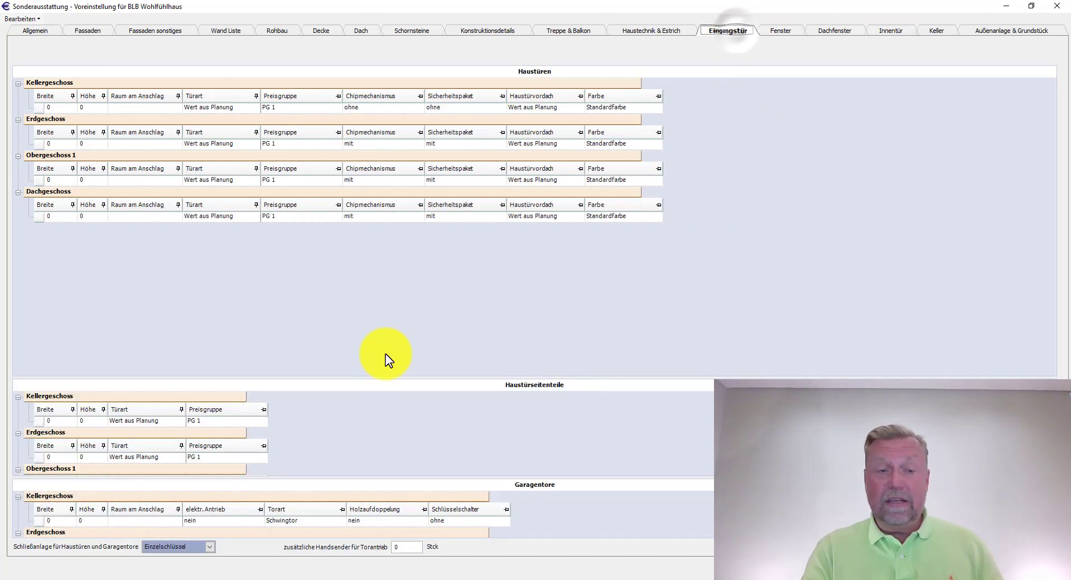
left_click(211, 548)
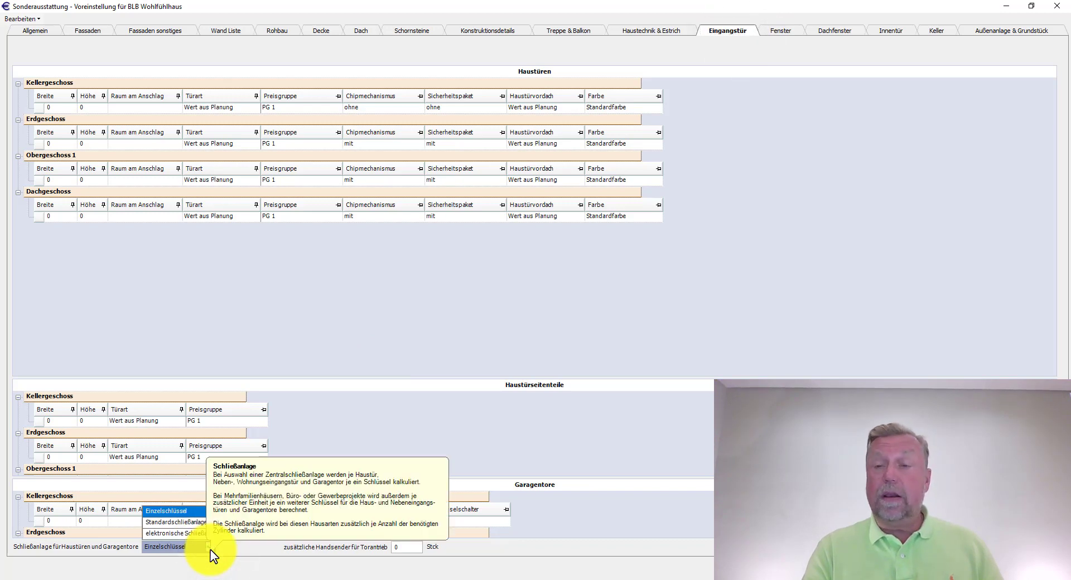
left_click(210, 549)
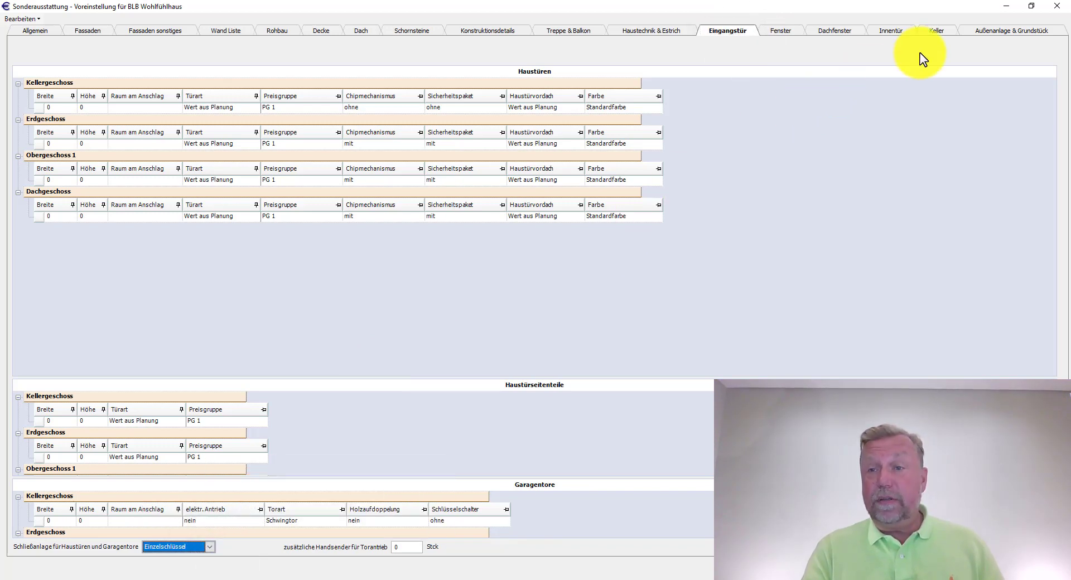
Switch the Sonderausstattung window back to the Innentür presets
left_click(901, 33)
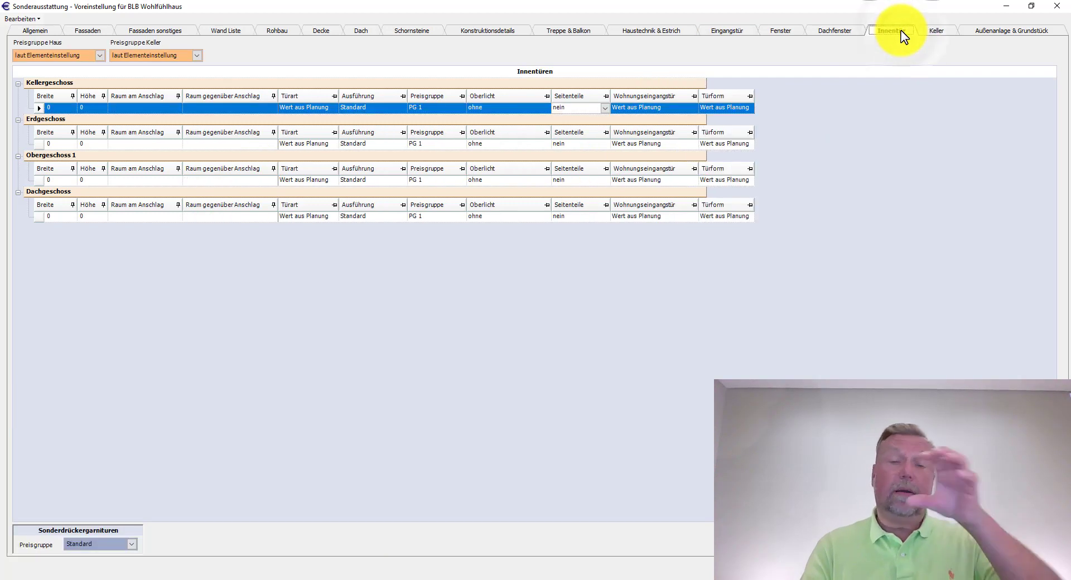